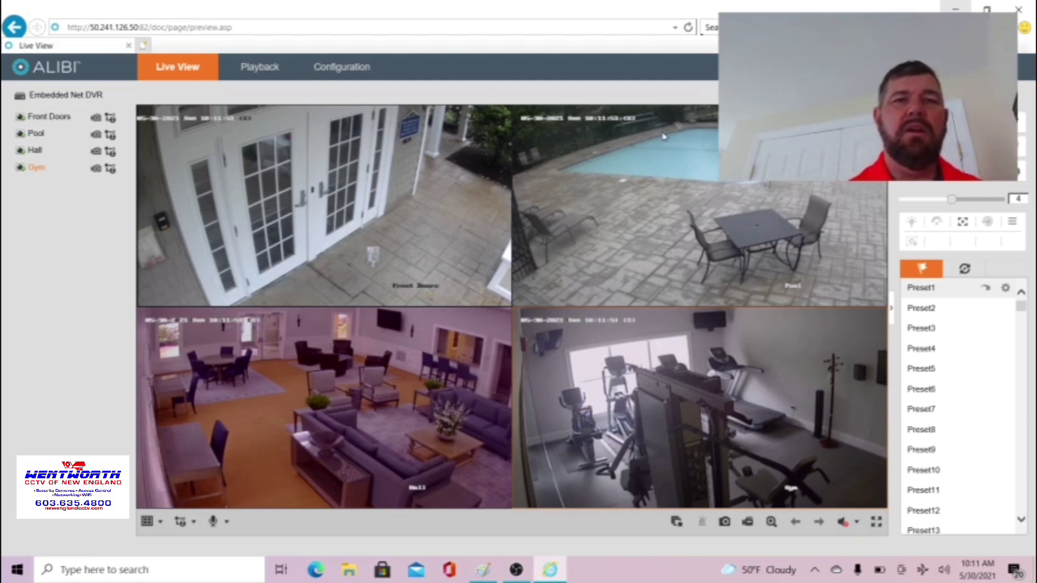
Open Configuration to view Basic Information for the ALI-QVR3004H DVR.
left_click(343, 70)
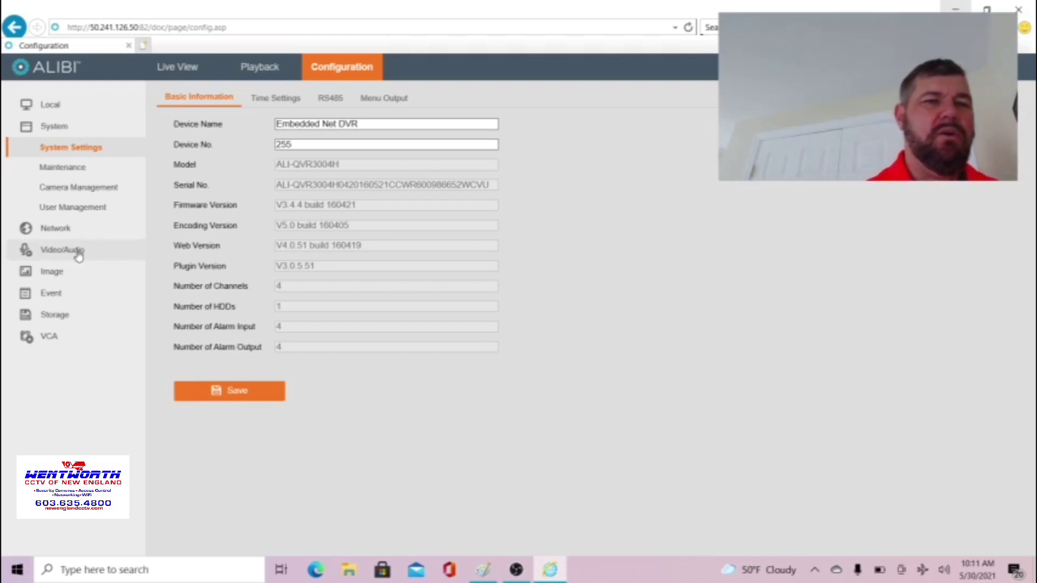
In Video/Audio, set Analog Camera1 to 1920*1080P, Variable bitrate and Medium video quality.
left_click(77, 254)
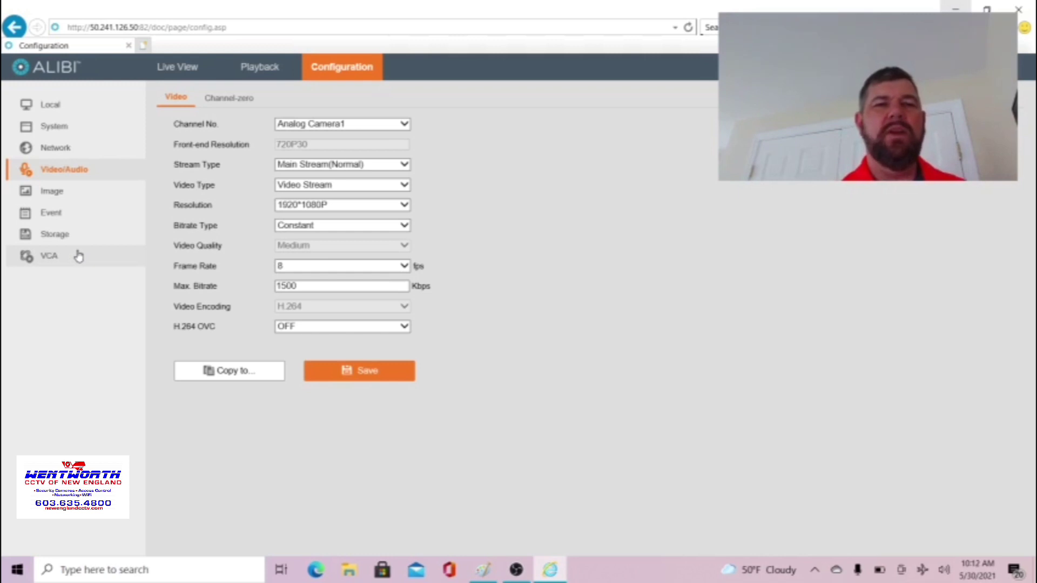
left_click(356, 208)
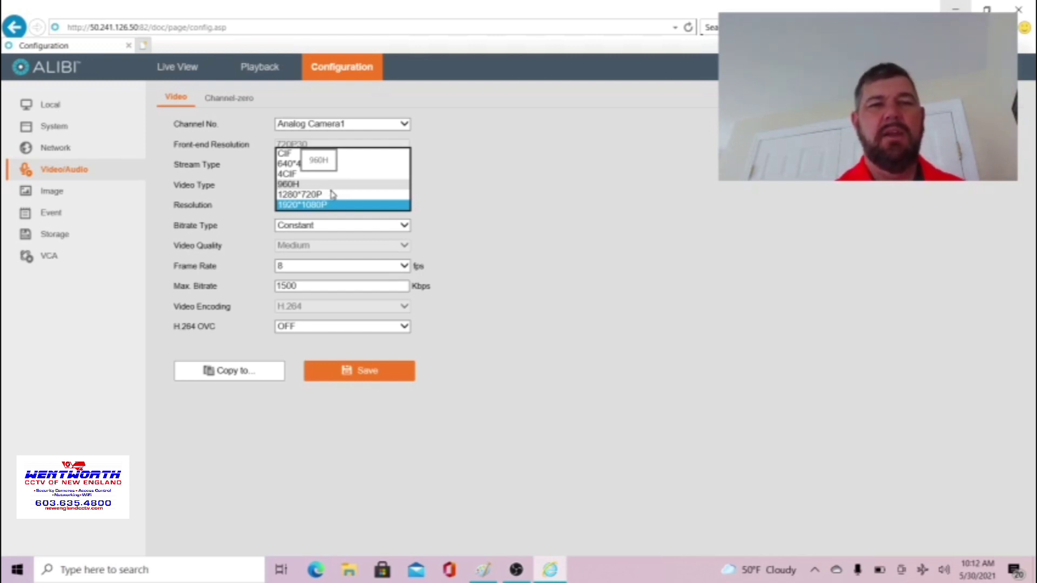
left_click(337, 206)
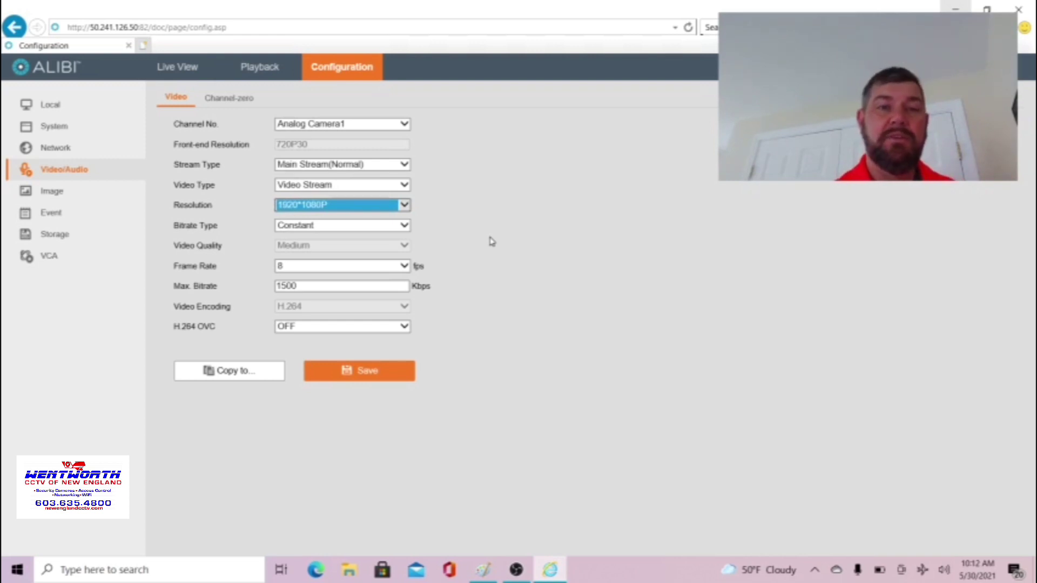
left_click(360, 226)
left_click(346, 216)
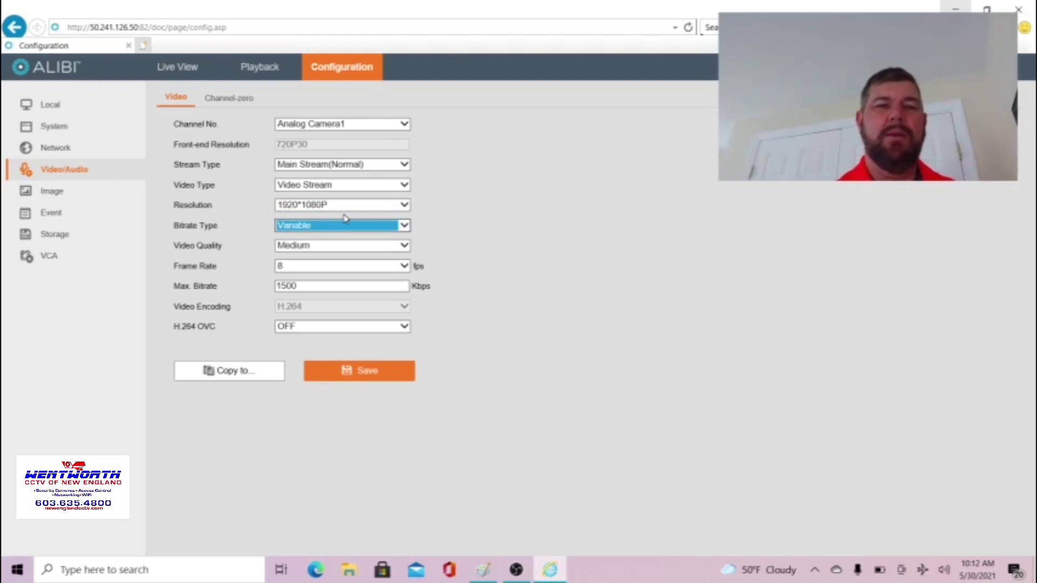
left_click(326, 246)
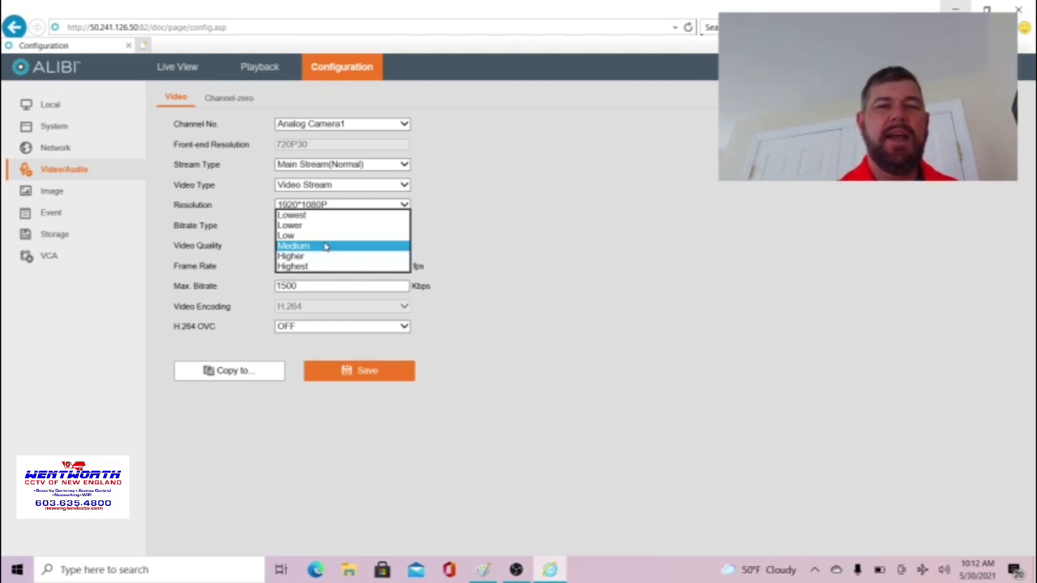
left_click(326, 247)
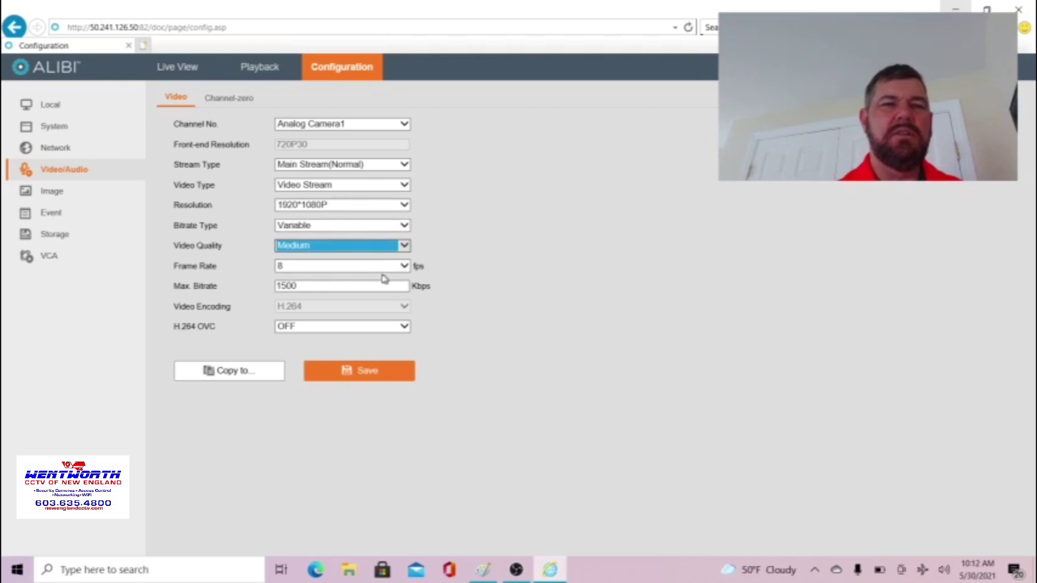
Keep the frame rate at 8 fps and change Max. Bitrate from 1500 to 1200 Kbps.
left_click(358, 266)
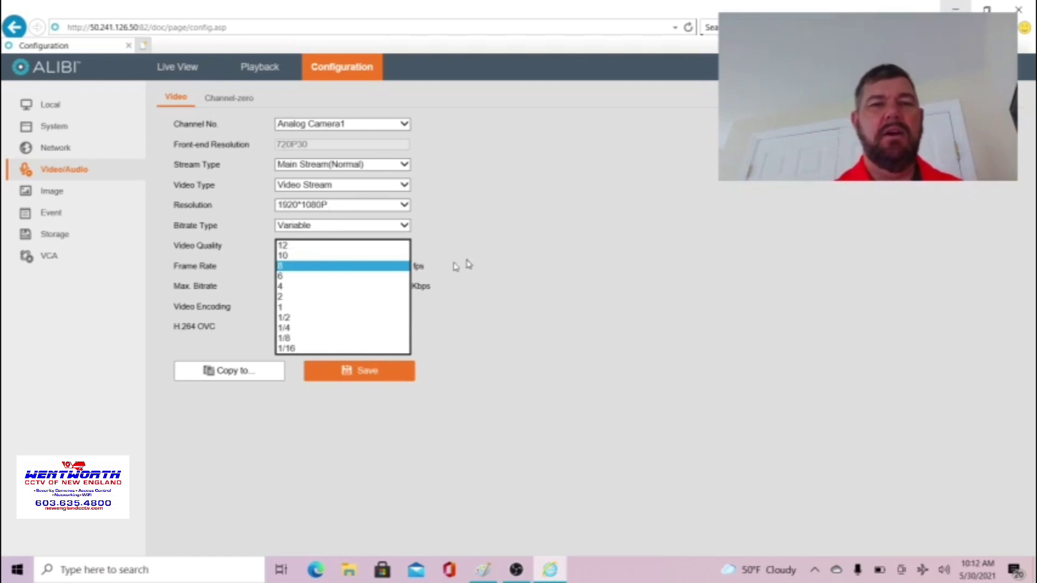
left_click(373, 267)
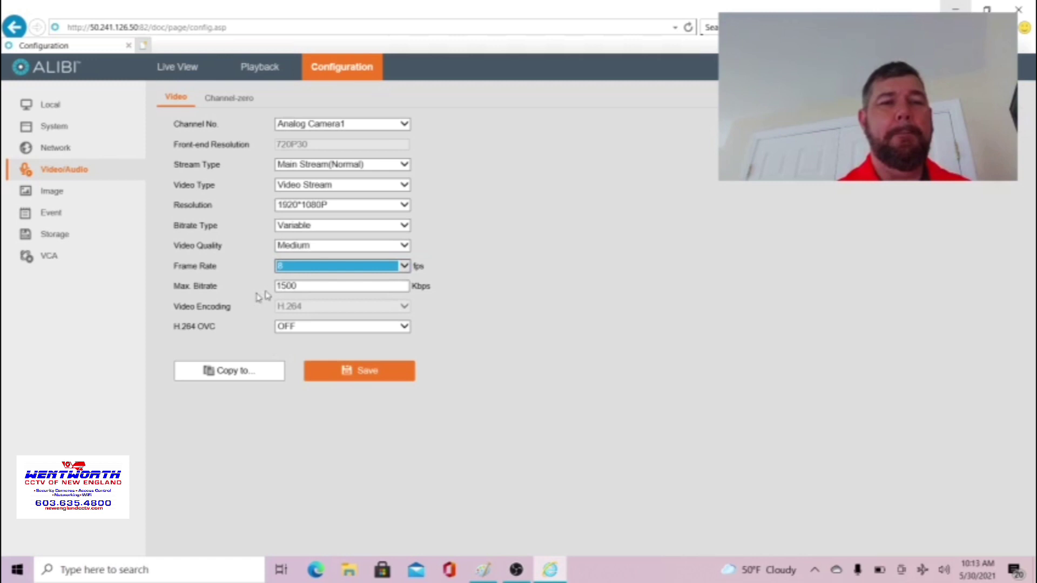
left_click(313, 287)
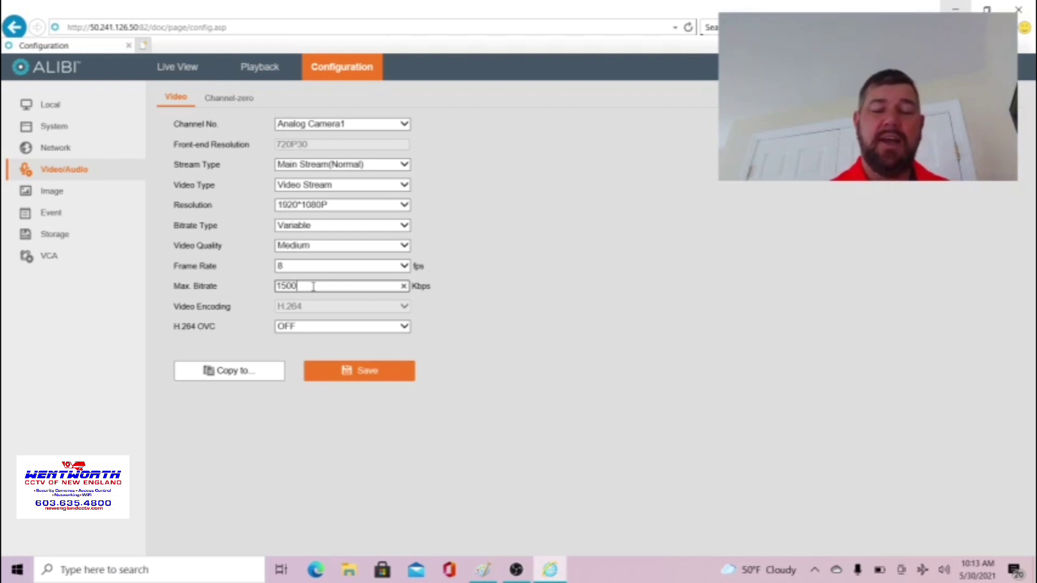
key("BackSpace")
key("BackSpace")
key("BackSpace")
key("BackSpace")
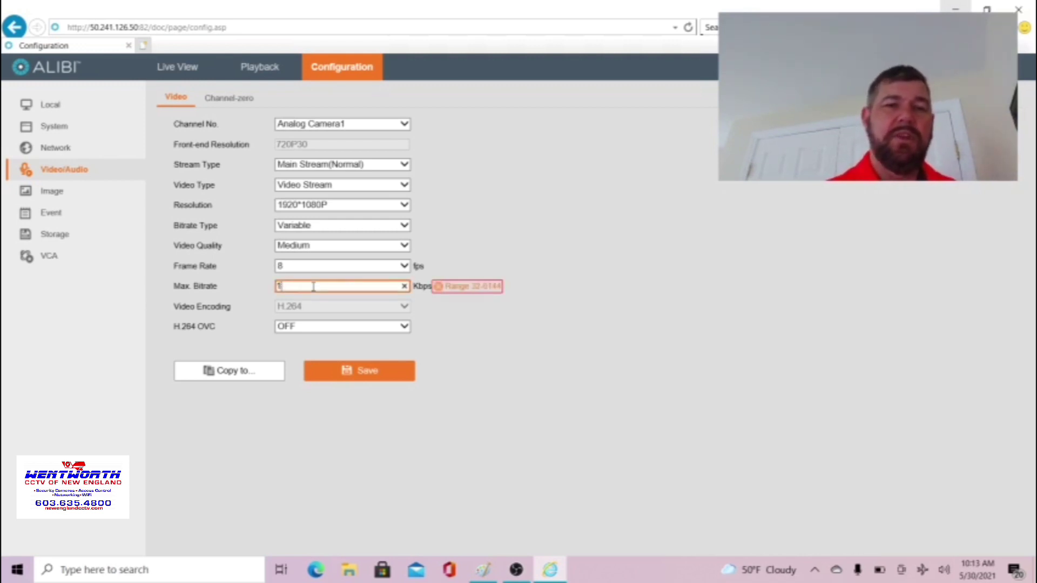
type("1200")
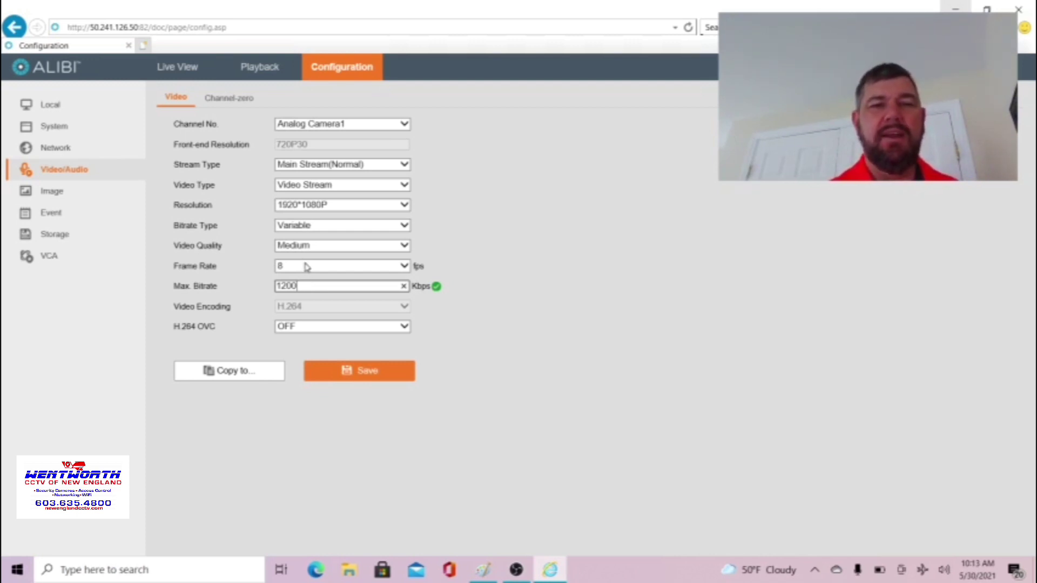
Leave the frame rate at 8 fps and save Analog Camera1's video settings.
left_click(306, 267)
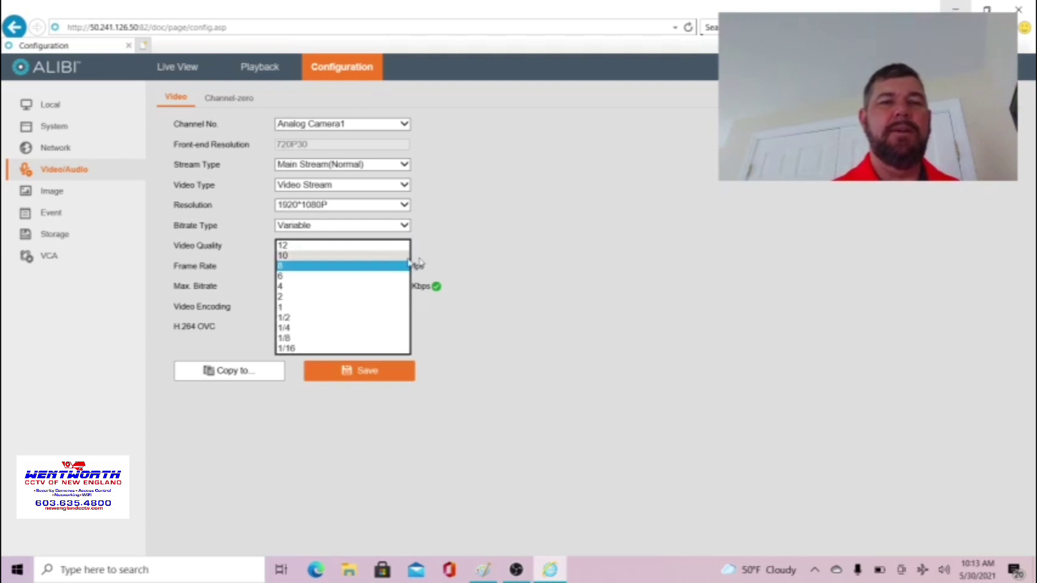
left_click(546, 255)
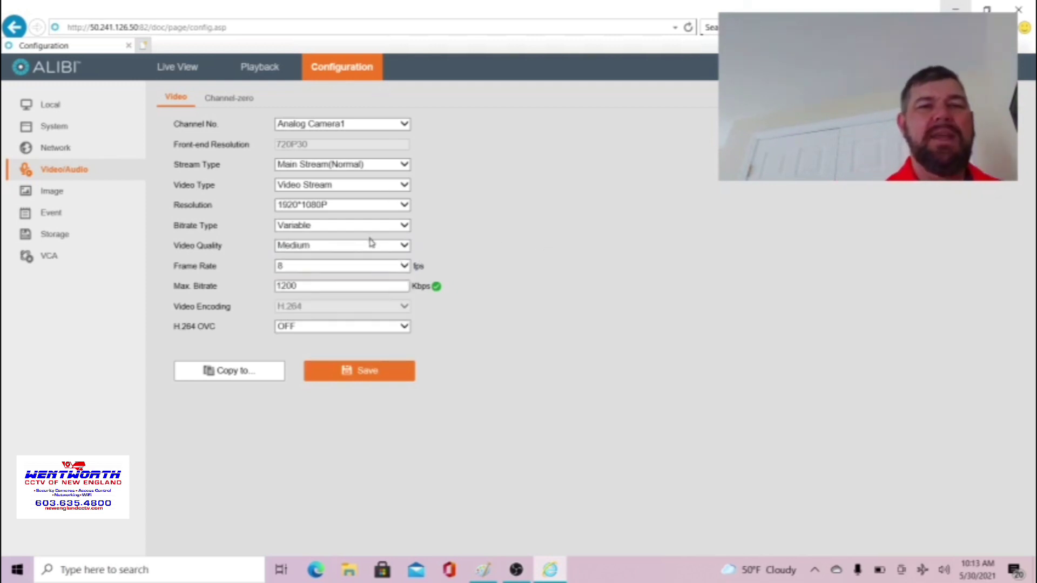
left_click(373, 378)
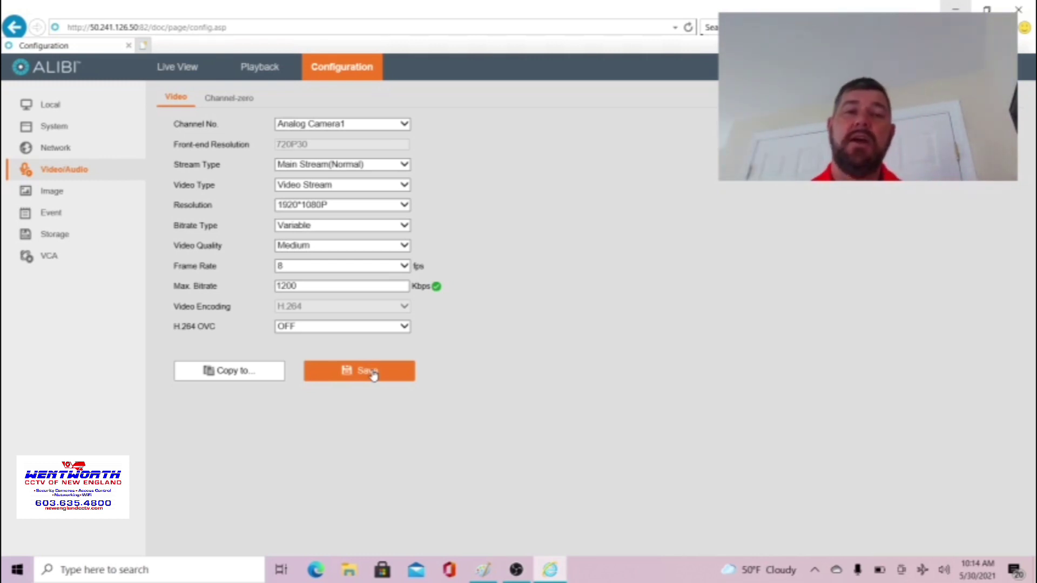
Switch Analog Camera1 to Highest video quality and a 12 fps frame rate.
left_click(337, 250)
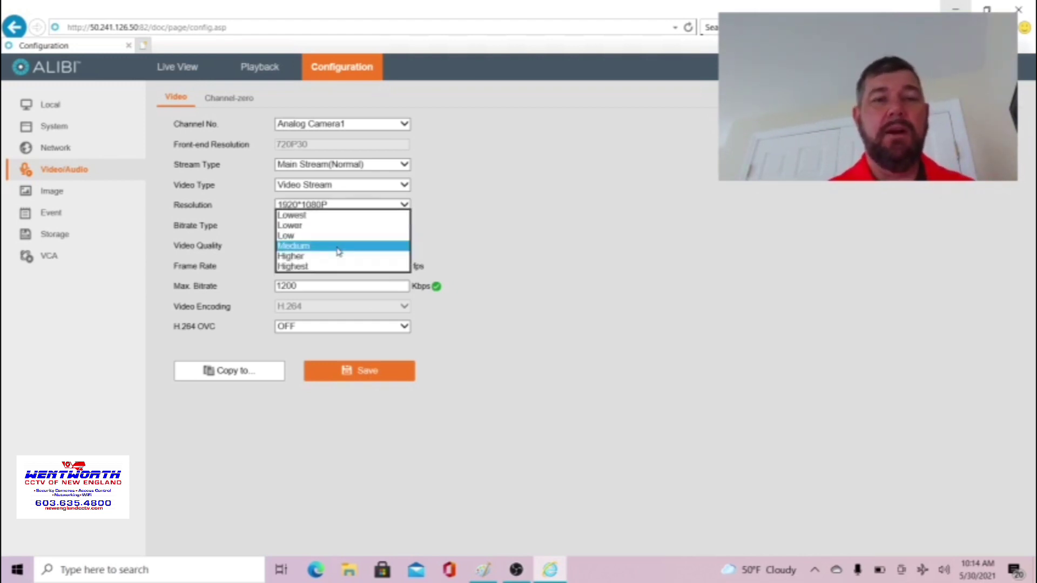
left_click(335, 267)
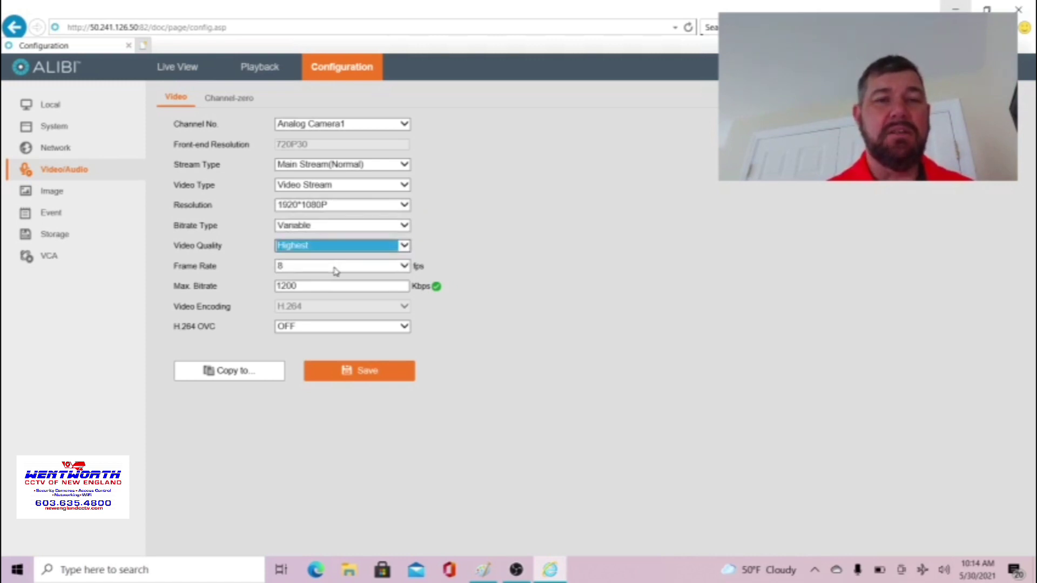
left_click(332, 277)
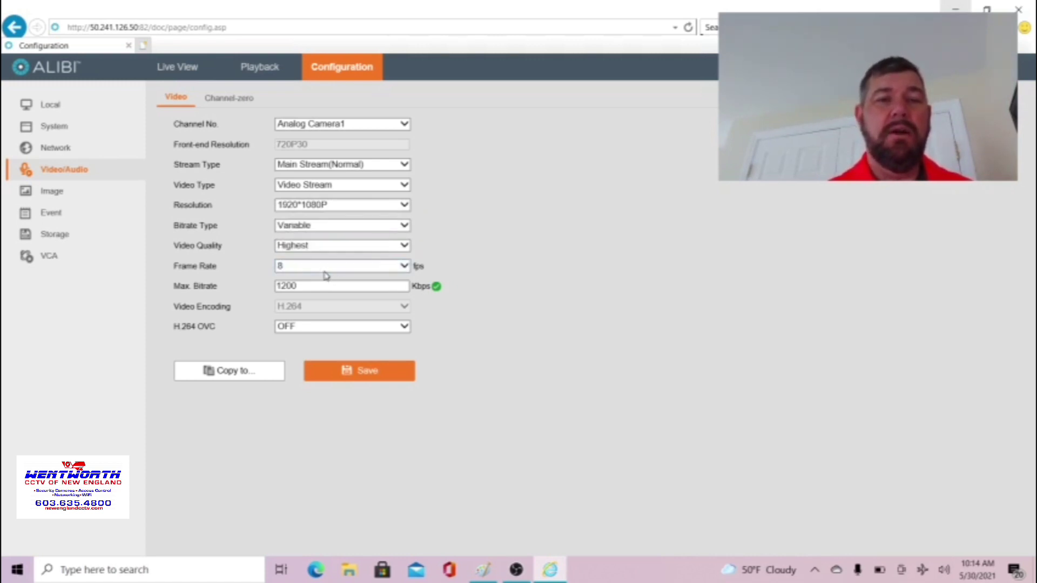
left_click(323, 269)
left_click(313, 246)
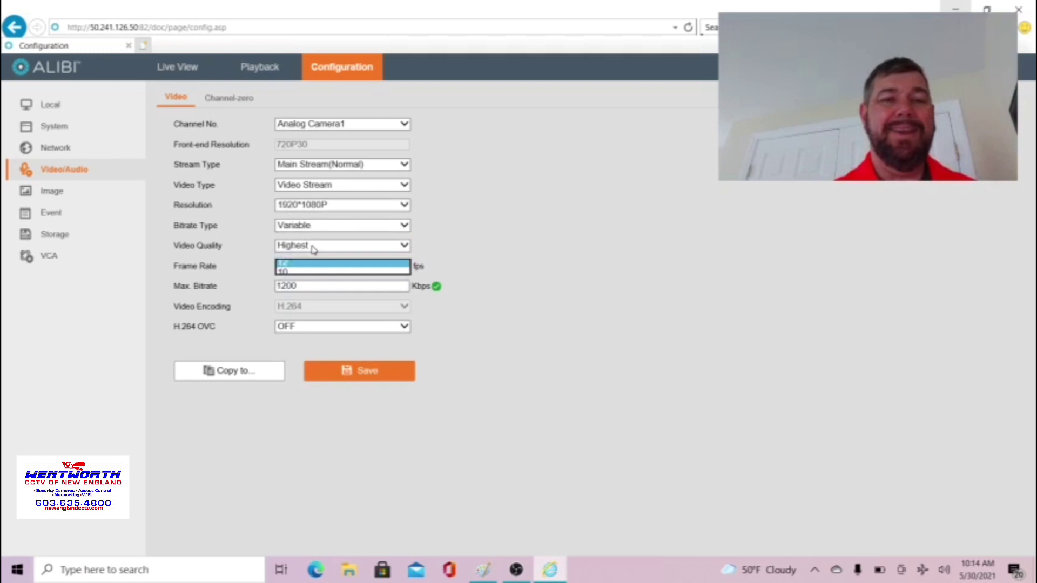
left_click(312, 286)
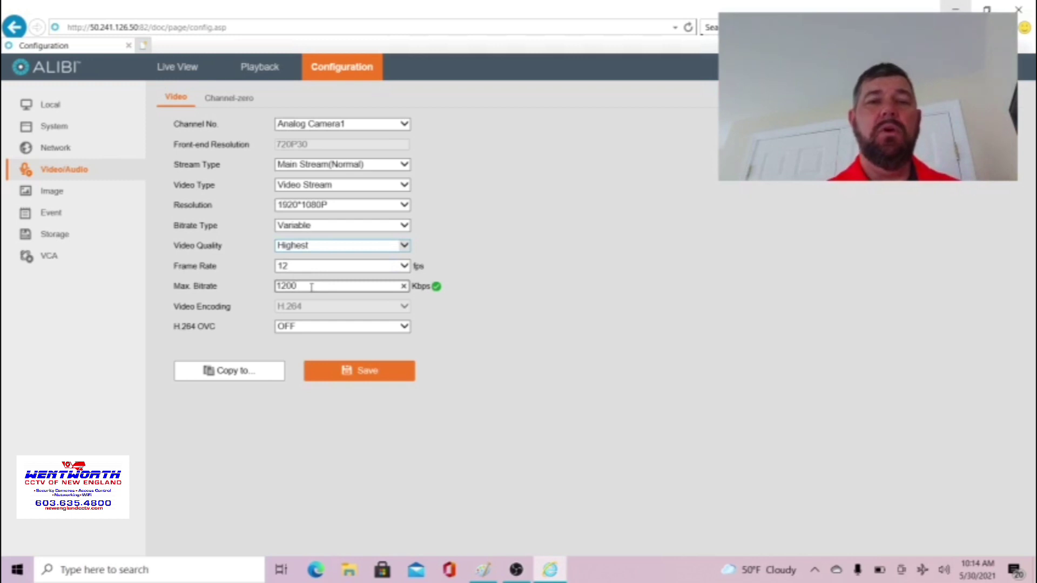
Replace the 1200 Kbps maximum bitrate with 4000.
left_click_drag(312, 286, 264, 292)
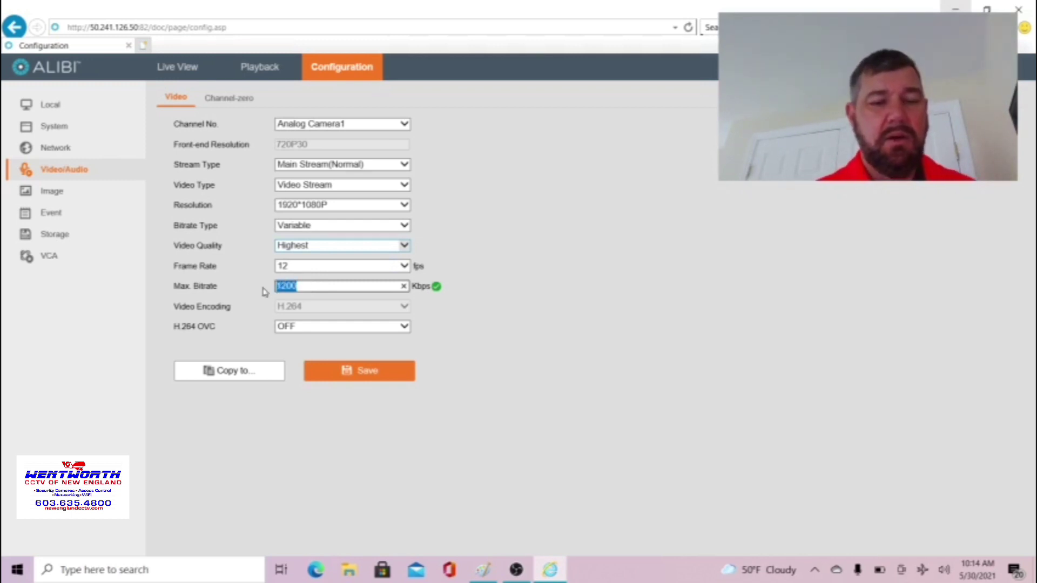
type("4000")
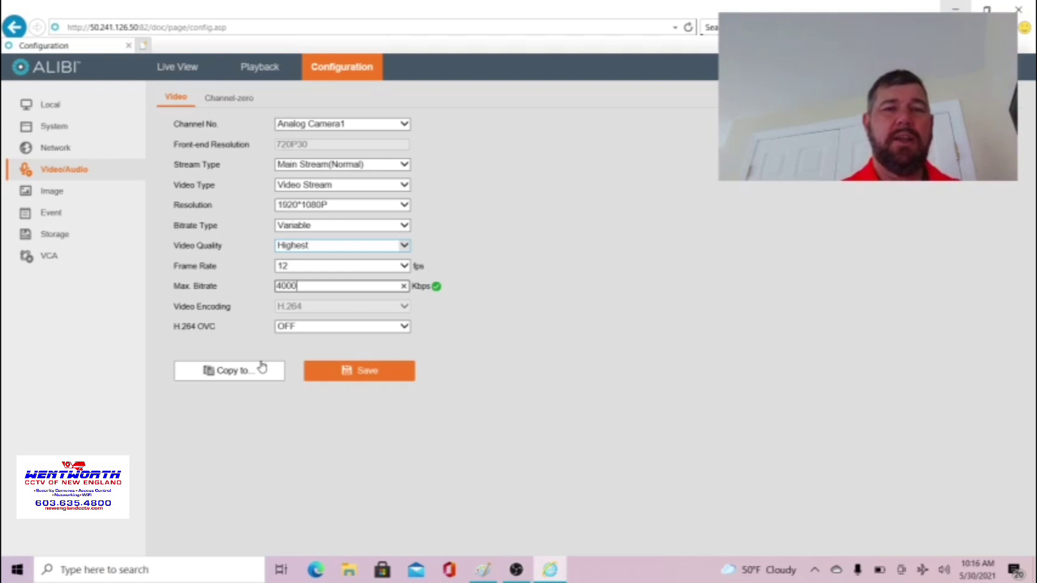
Revert Analog Camera1 to Medium quality, 8 fps and 1200 Kbps, and save.
left_click(318, 247)
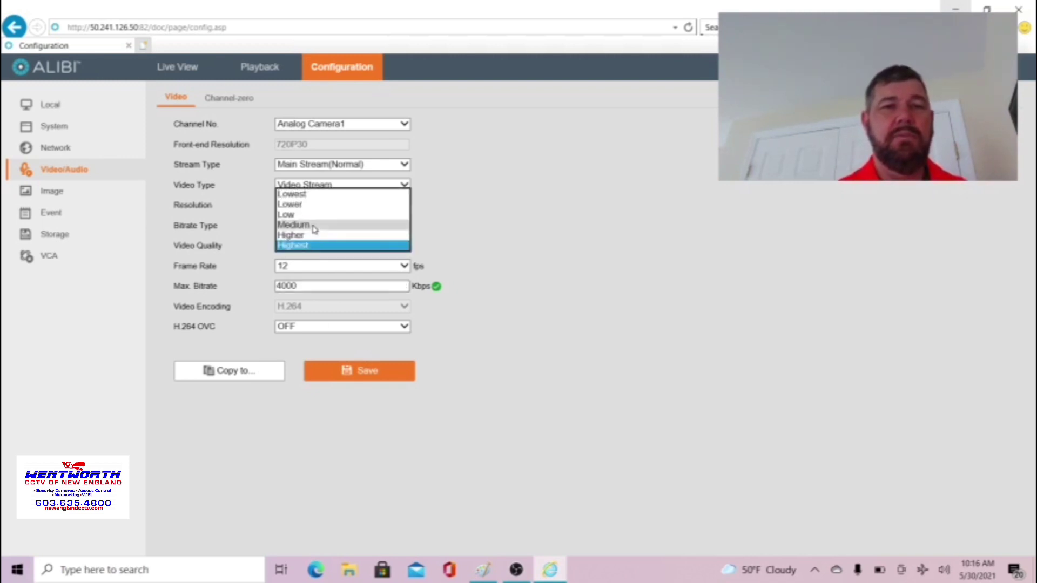
left_click(312, 224)
left_click(314, 266)
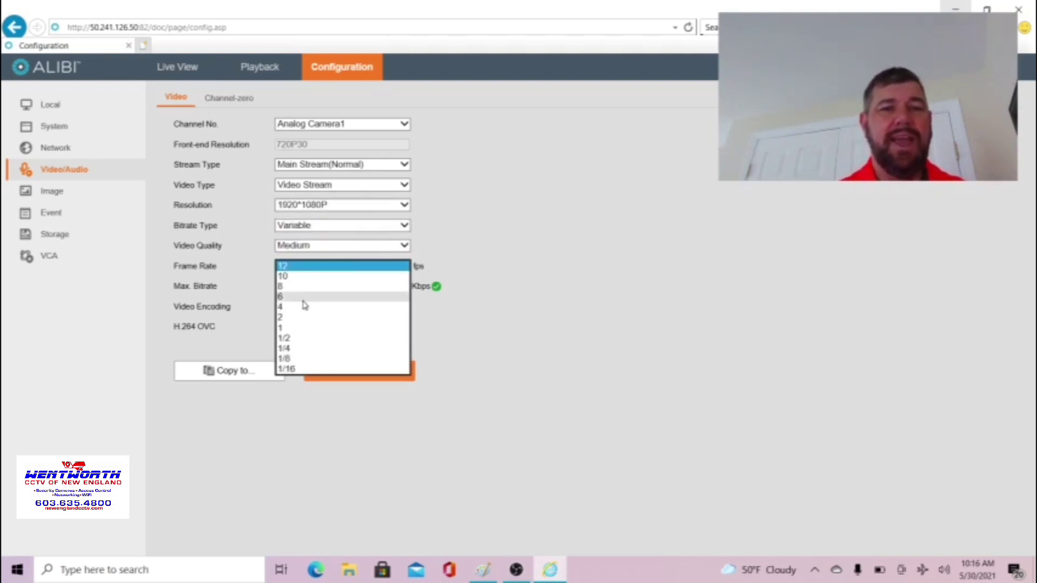
left_click(307, 287)
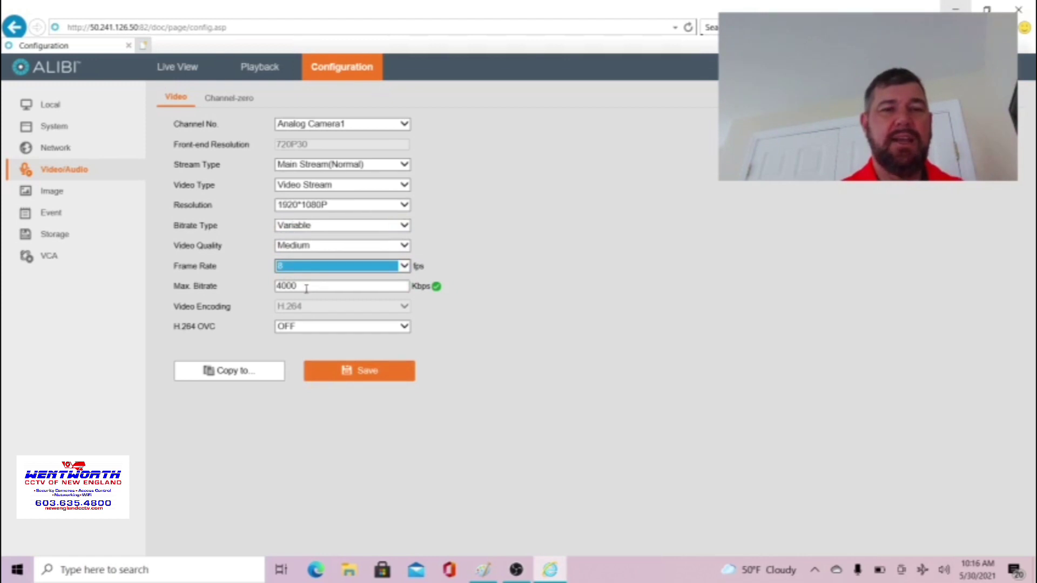
double_click(306, 288)
type("12")
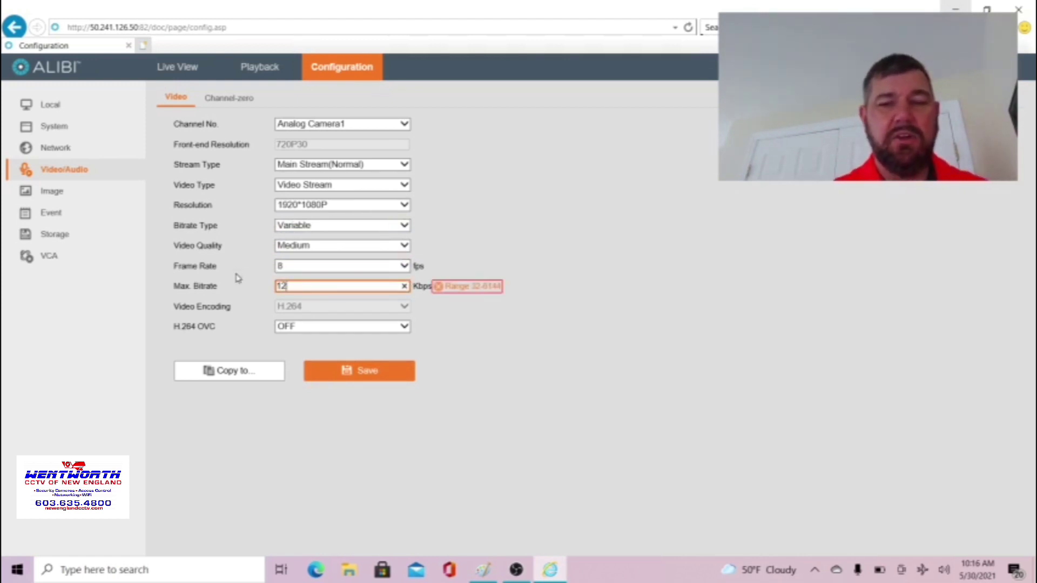
type("00")
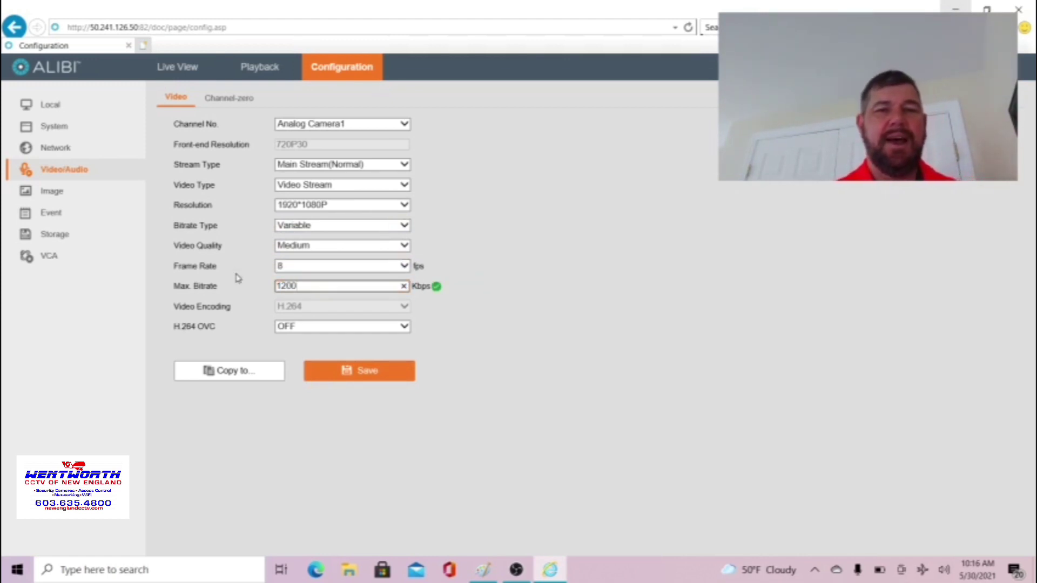
left_click(365, 373)
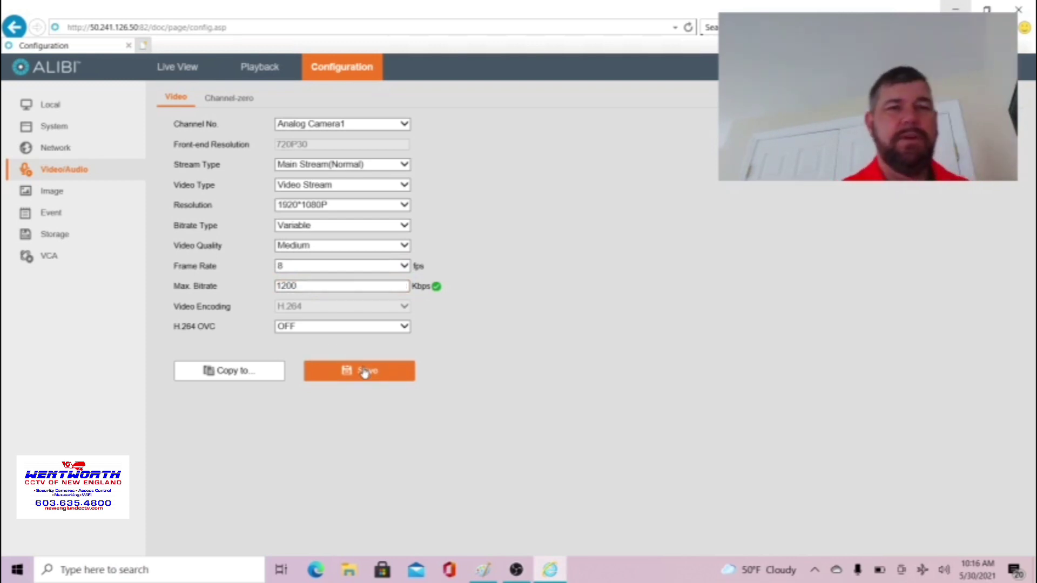
left_click(54, 193)
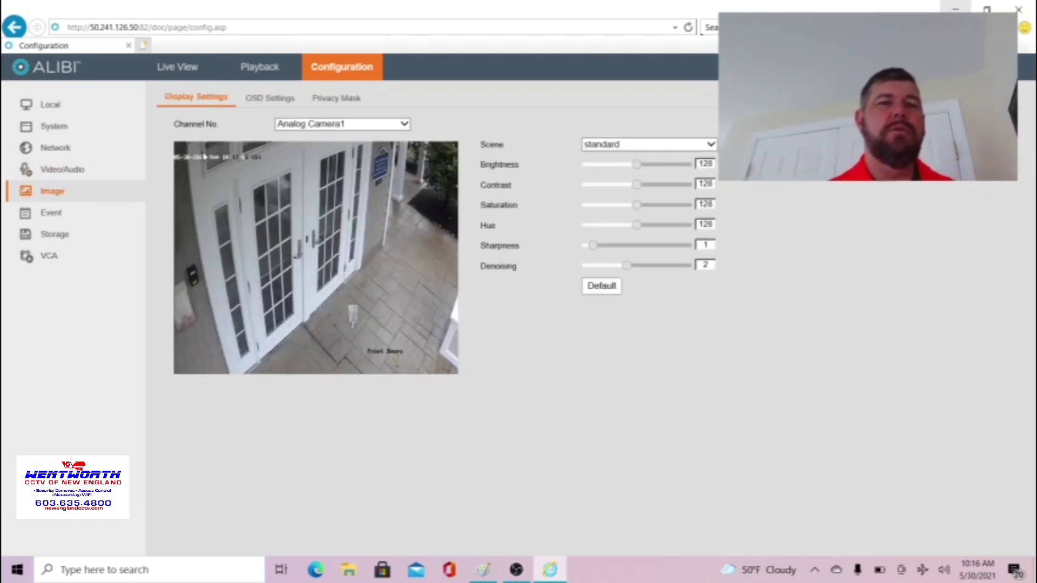
Open Analog Camera1's OSD Settings on the Image page.
left_click(270, 105)
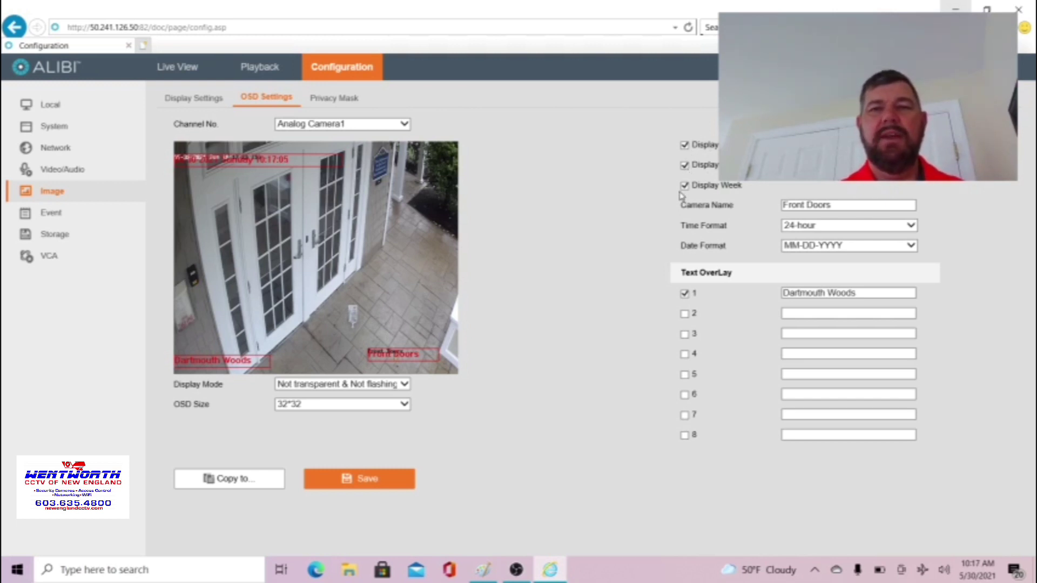
Change the camera's on-screen name to 'Front Doors'.
left_click(850, 207)
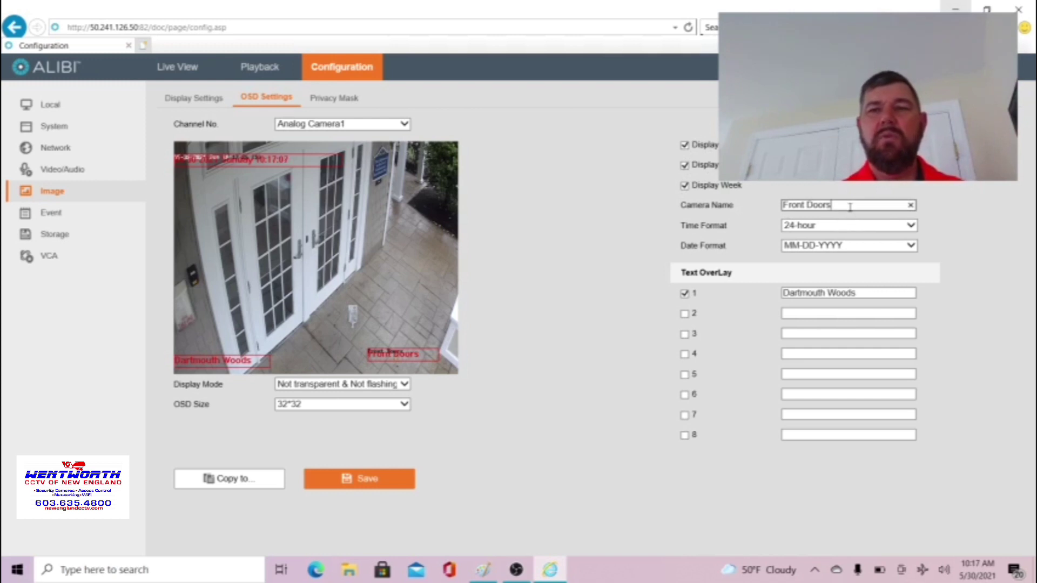
key("BackSpace")
key("BackSpace")
key("BackSpace")
key("BackSpace")
key("BackSpace")
key("BackSpace")
key("BackSpace")
key("BackSpace")
key("BackSpace")
key("BackSpace")
key("BackSpace")
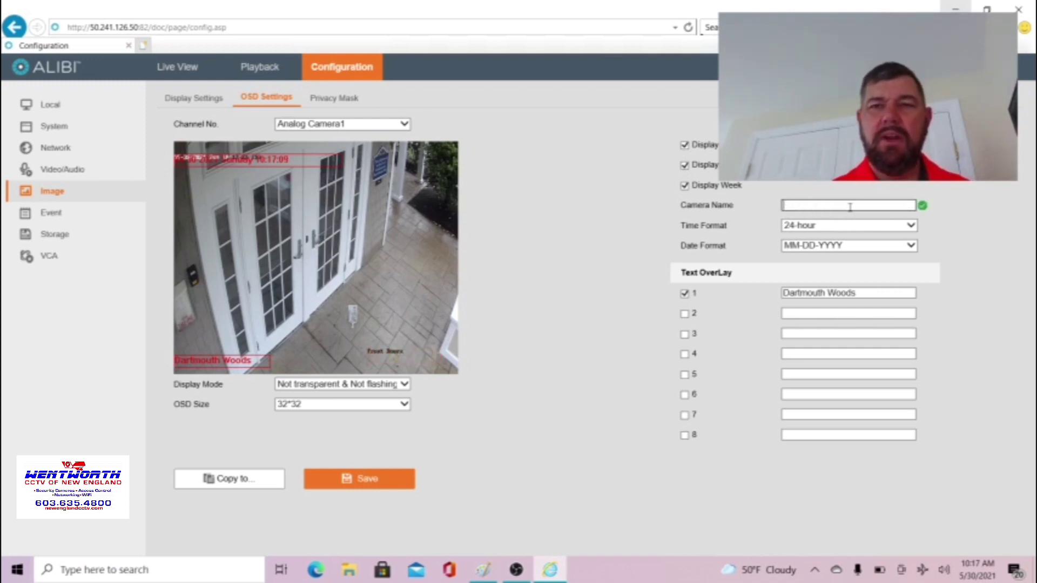
type("D")
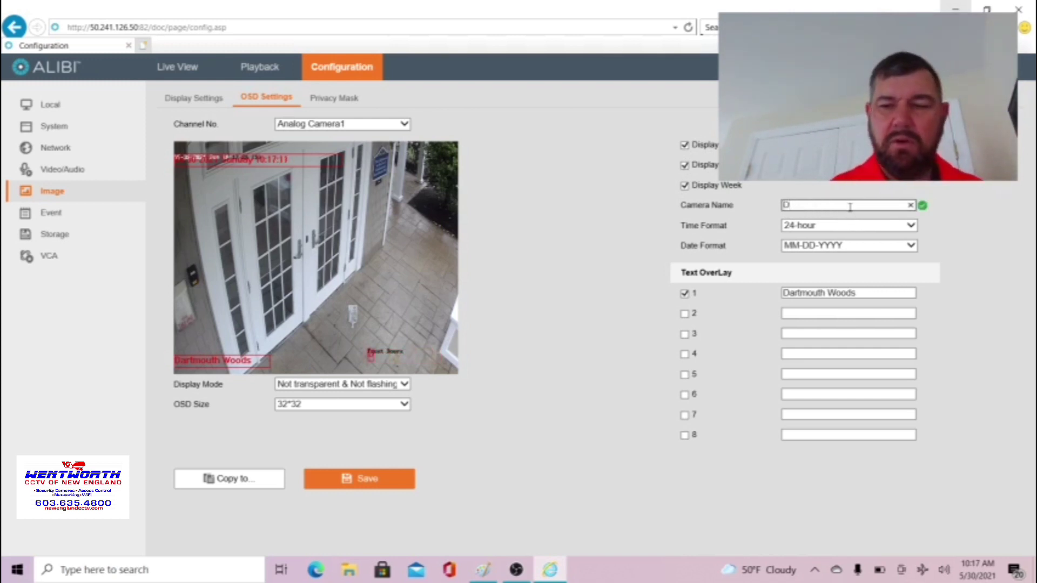
key("BackSpace")
type("Fr")
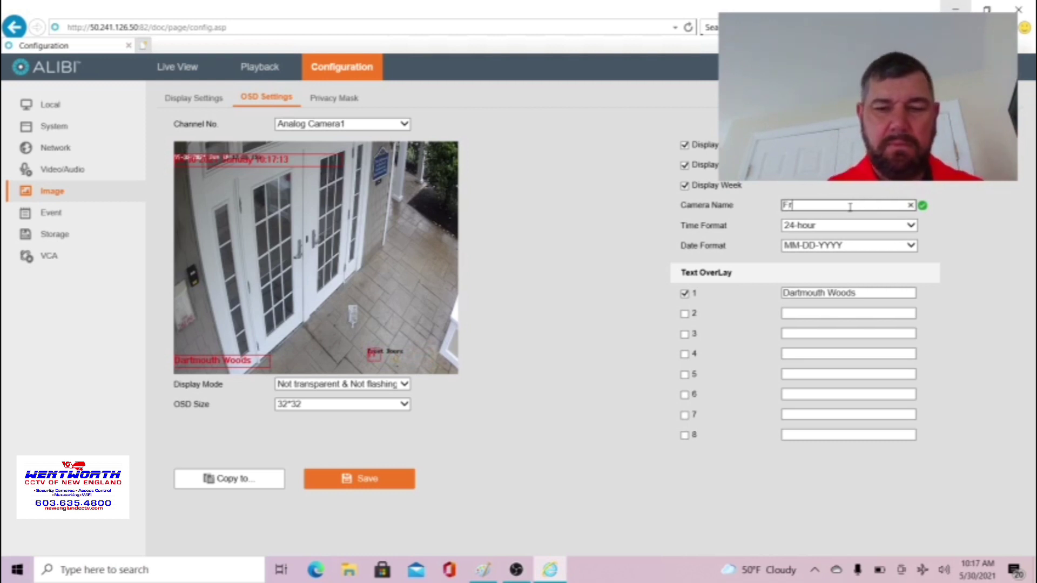
type("ont ")
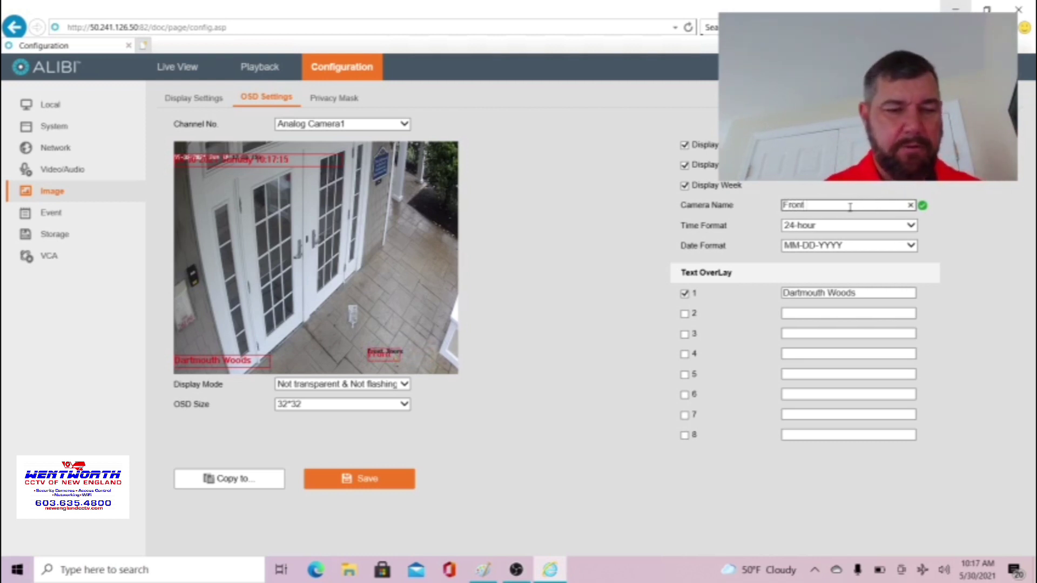
type("Doors")
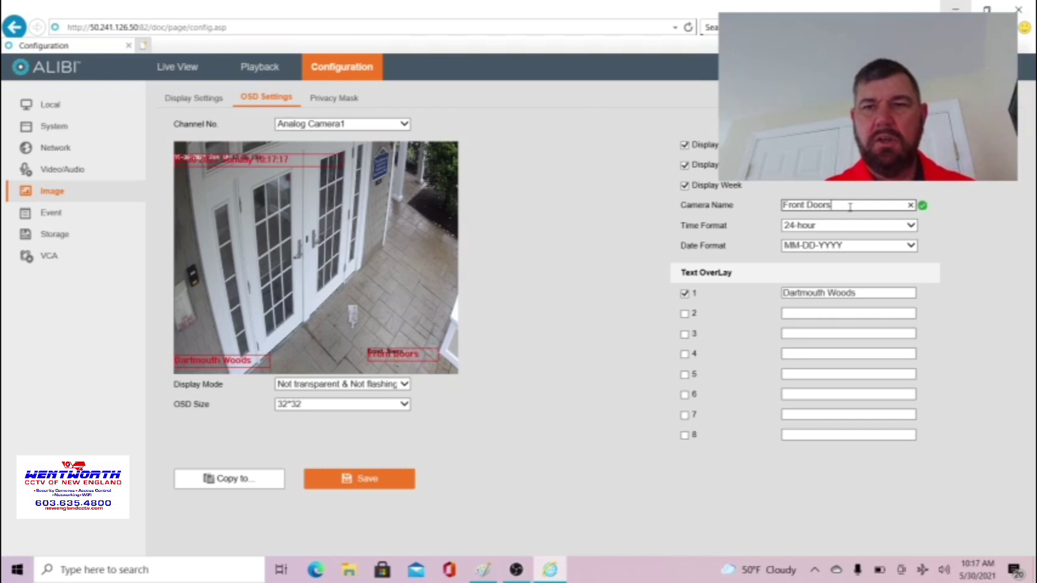
left_click(867, 291)
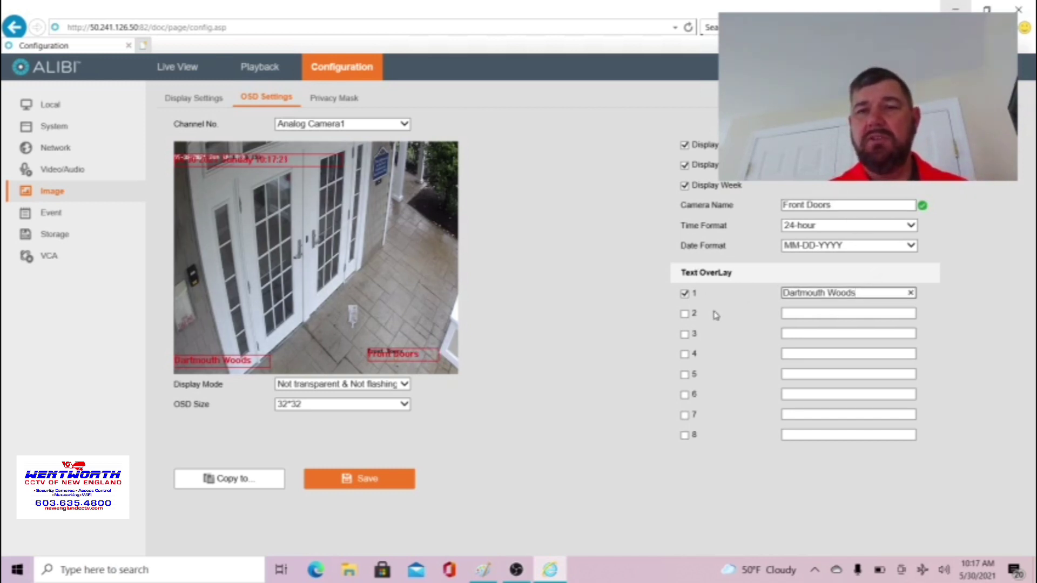
Choose the 24-hour time format and save the OSD settings.
left_click(824, 227)
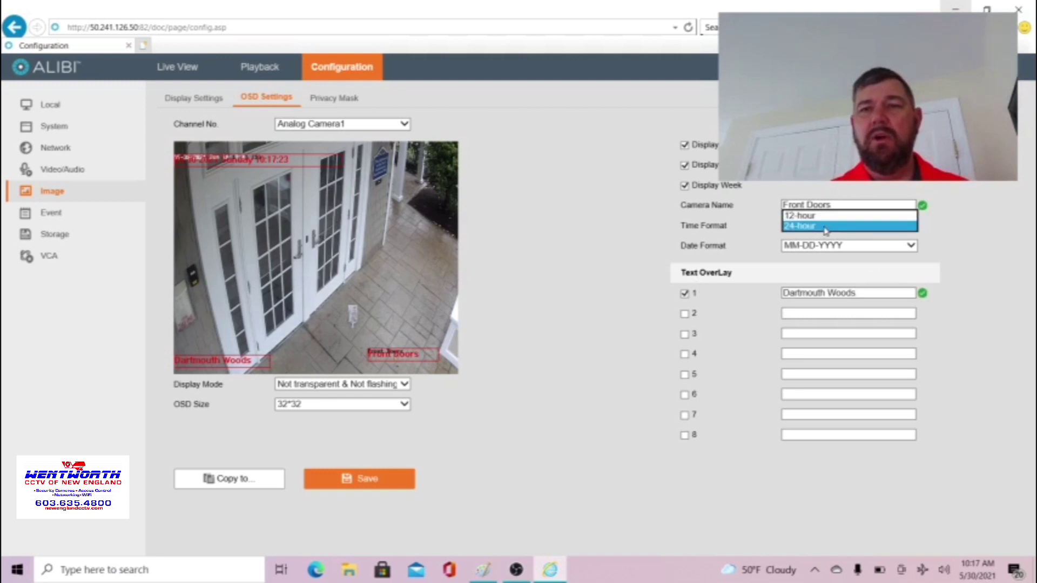
left_click(818, 225)
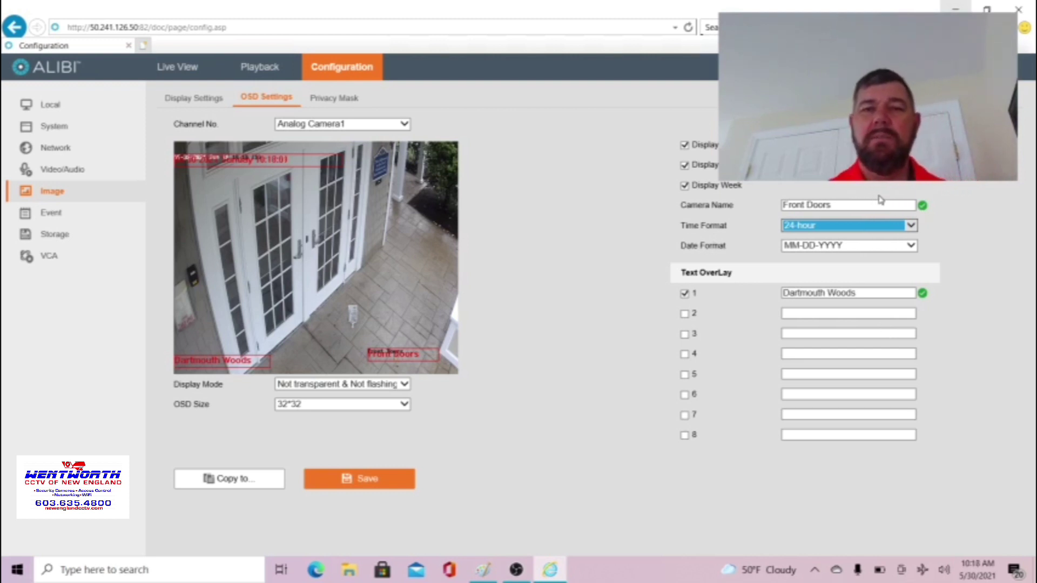
left_click(386, 481)
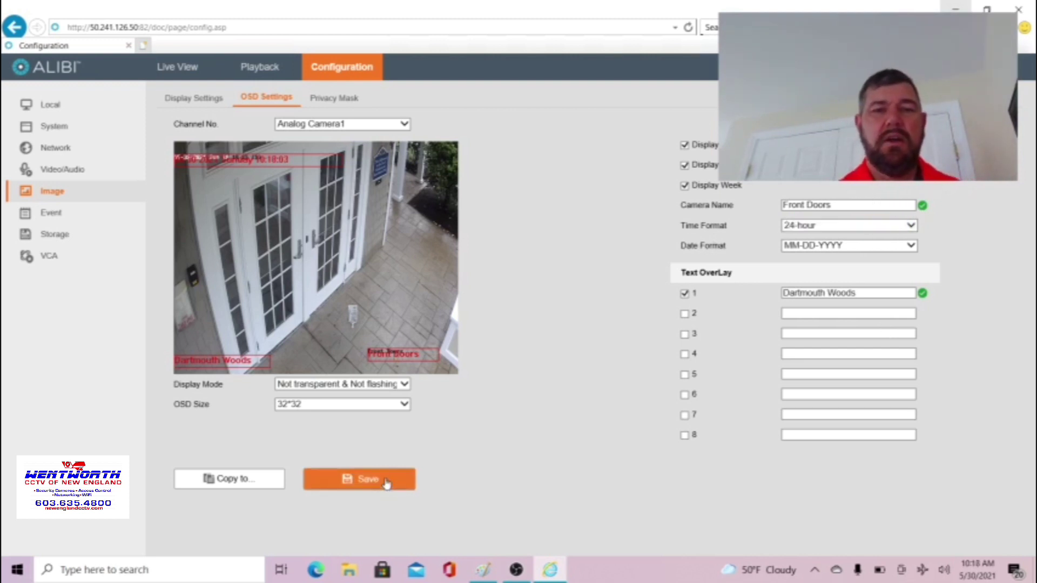